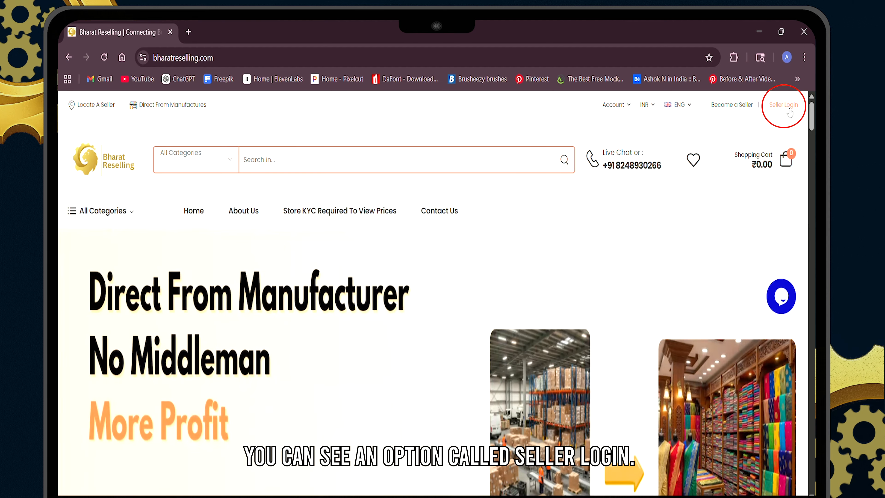
# - Open the seller login page and bring up its account email and password form
pyautogui.click(659, 119)
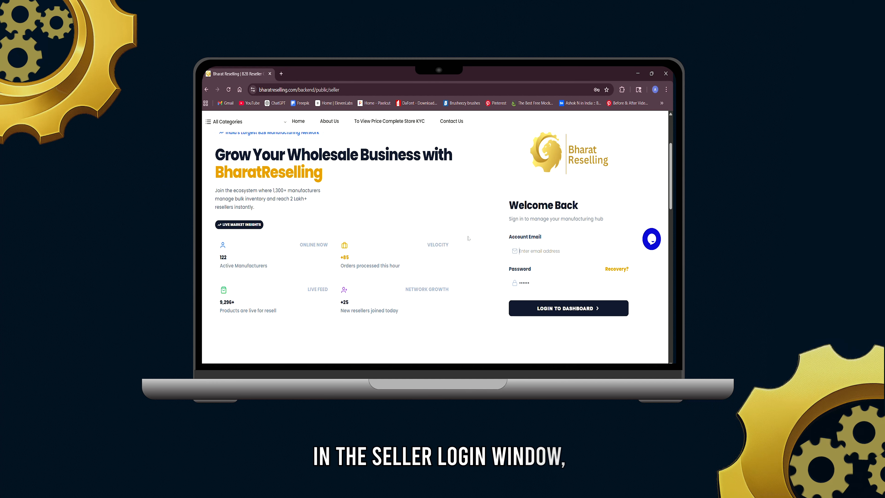
pyautogui.scroll(5, 485, 242)
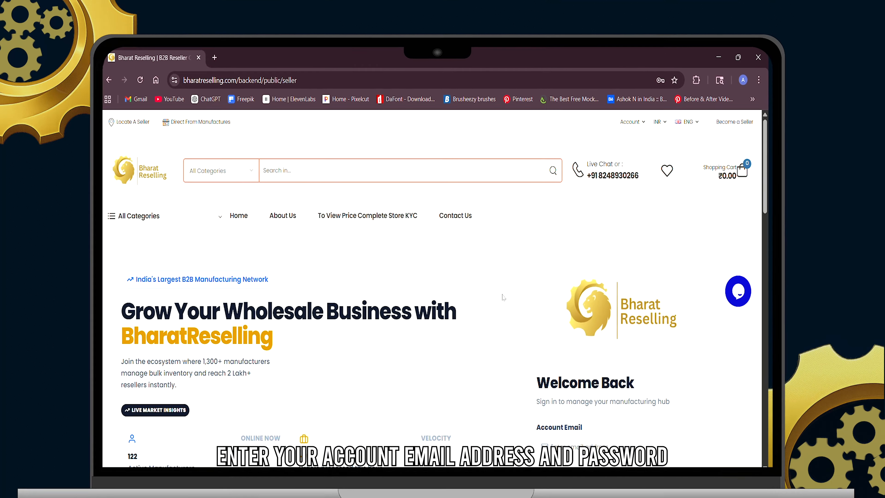
pyautogui.scroll(-3, 529, 246)
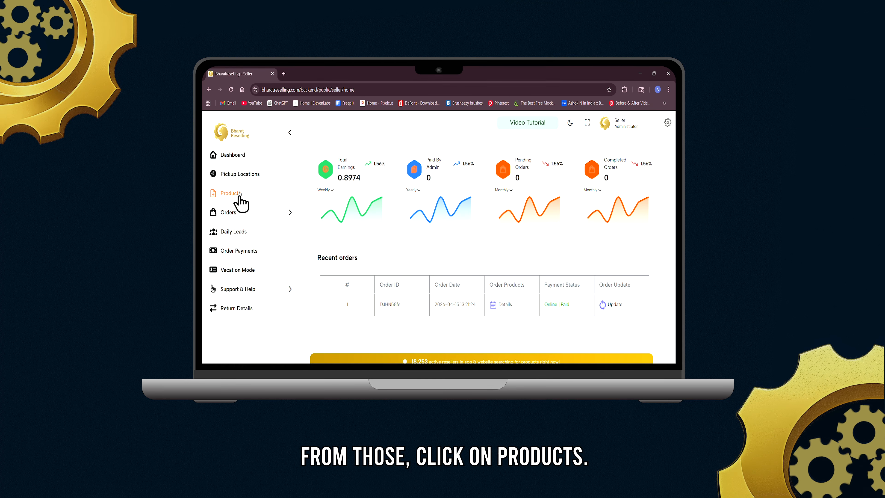
# - Open the bulk upload page for B2B products and download the sample Excel file
pyautogui.click(240, 194)
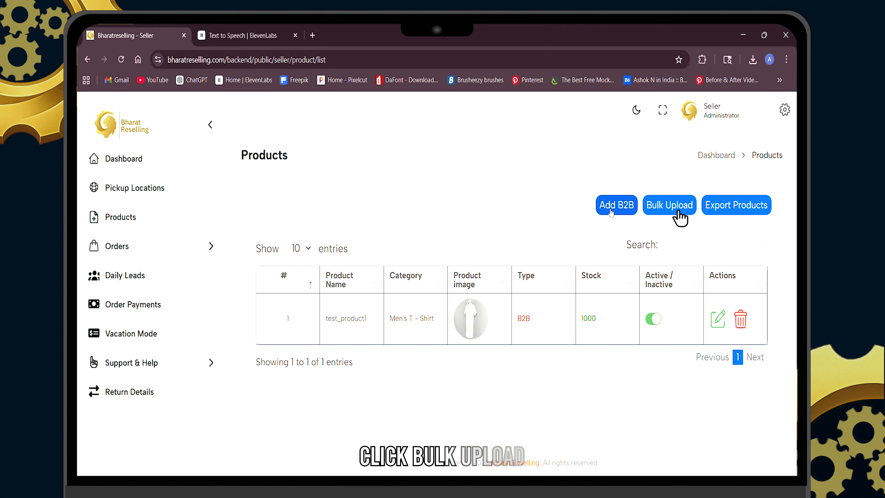
pyautogui.click(677, 206)
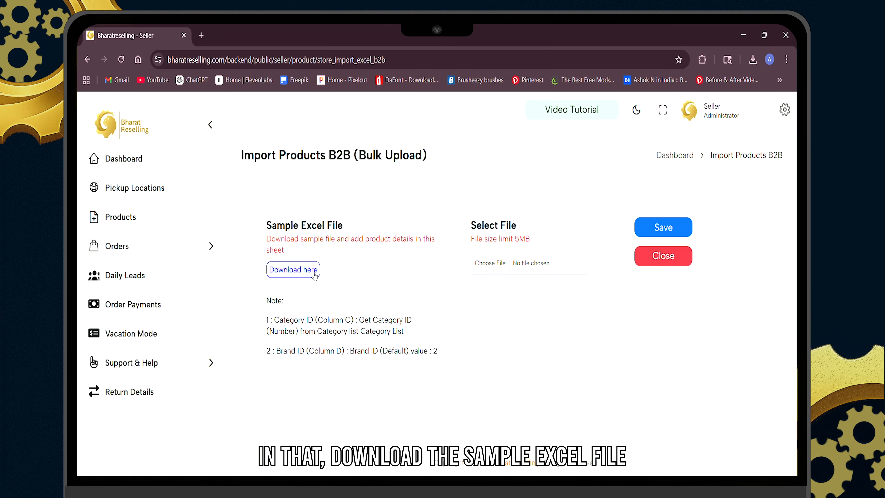
pyautogui.click(314, 273)
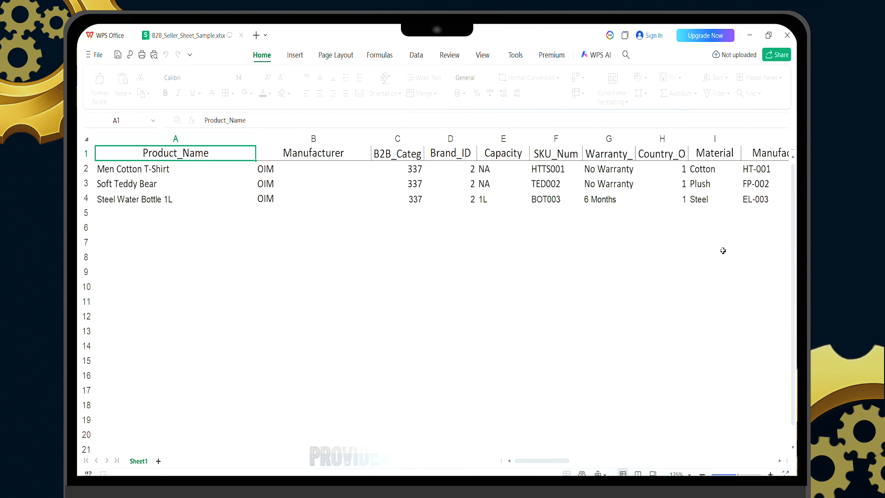
# - Fill row 5 with asterisk placeholders for the product name, manufacturer, B2B category ID and brand ID
pyautogui.click(149, 222)
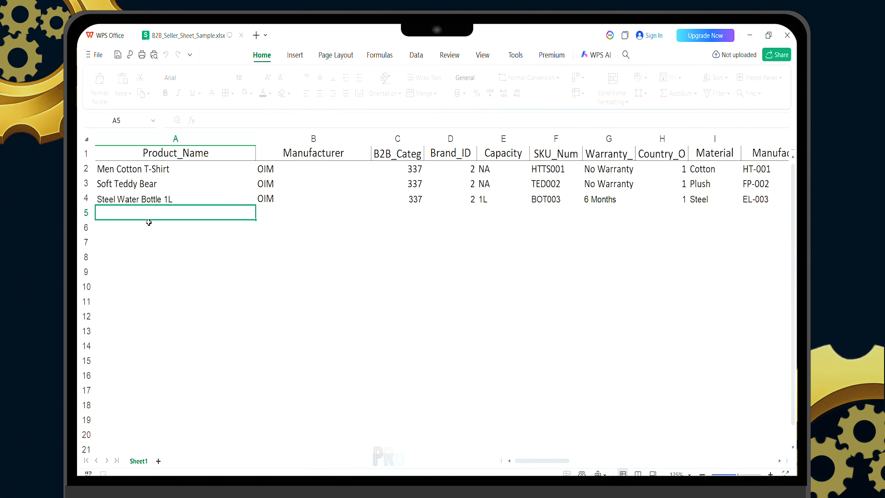
pyautogui.write('************')
pyautogui.click(279, 218)
pyautogui.write('*****')
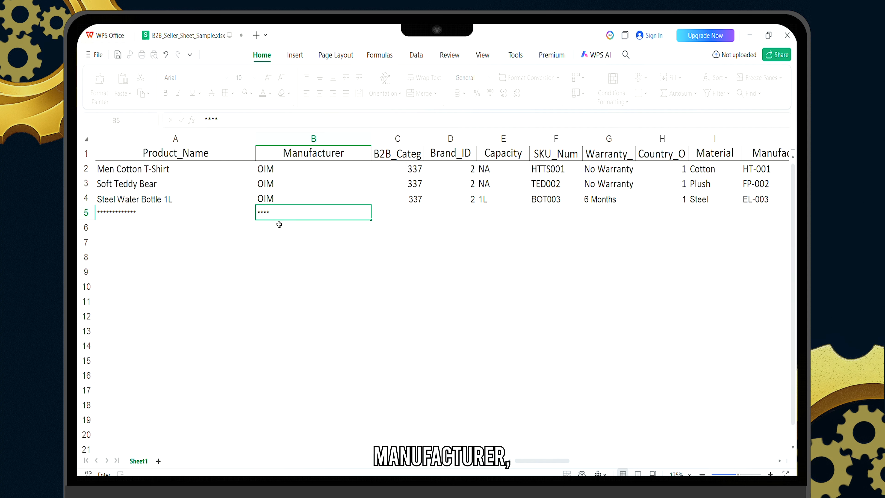
pyautogui.click(417, 223)
pyautogui.write('***')
pyautogui.click(462, 223)
pyautogui.write('**')
# - Enter asterisk placeholders for capacity, SKU number and warranty in row 5
pyautogui.click(498, 223)
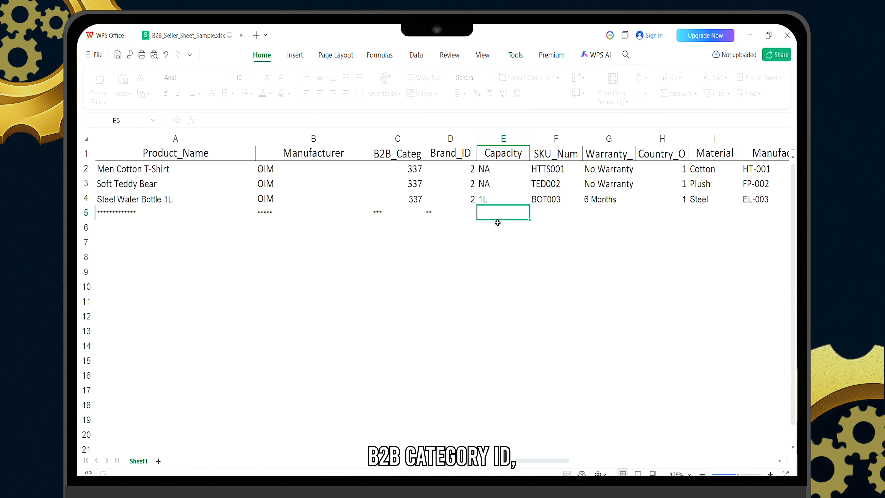
pyautogui.write('**')
pyautogui.click(555, 224)
pyautogui.write('**')
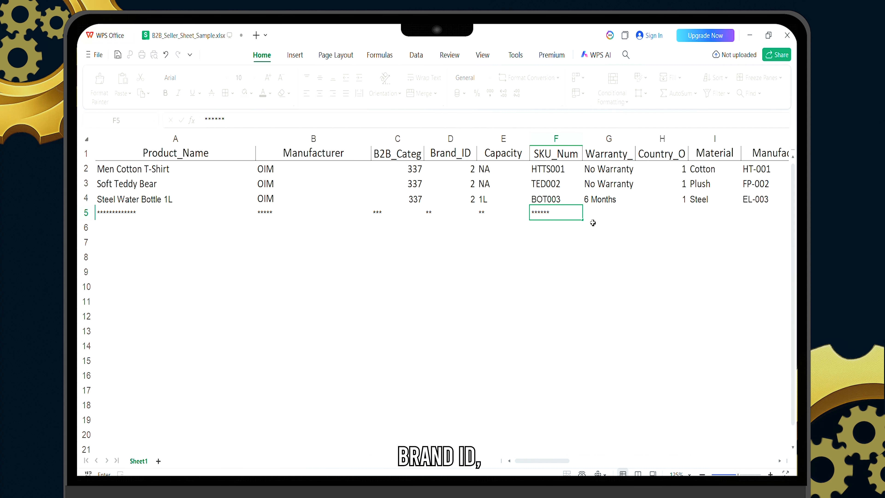
pyautogui.click(594, 222)
pyautogui.write('** *********')
# - Enter asterisk placeholders for country of origin, material and manufacturer part numbers in row 5
pyautogui.click(667, 223)
pyautogui.write('**')
pyautogui.click(714, 218)
pyautogui.write('*')
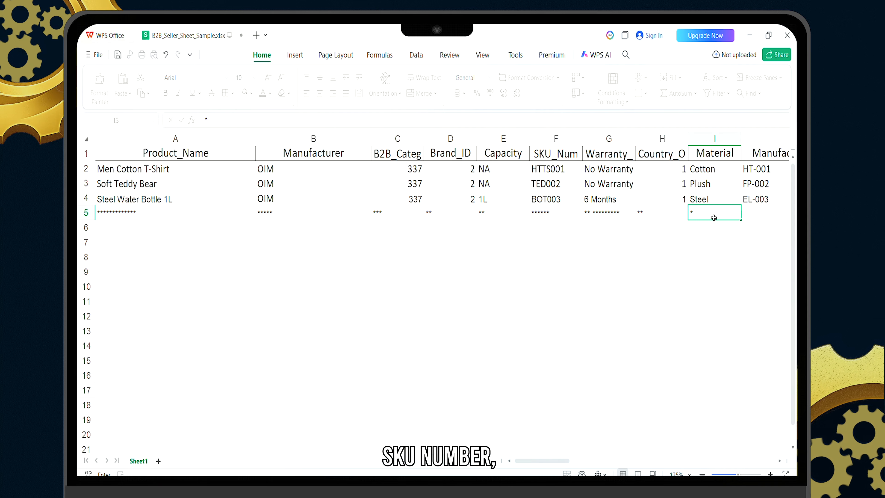
pyautogui.click(763, 218)
pyautogui.moveTo(527, 461); pyautogui.dragTo(577, 470)
pyautogui.write('*********')
# - Enter asterisk placeholders for color and size, model name and components in row 5
pyautogui.click(260, 216)
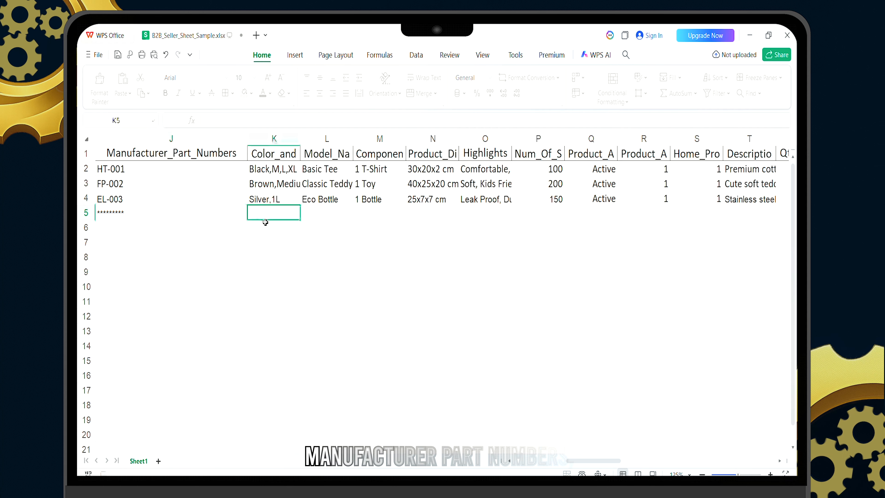
pyautogui.write('*******,******')
pyautogui.click(322, 216)
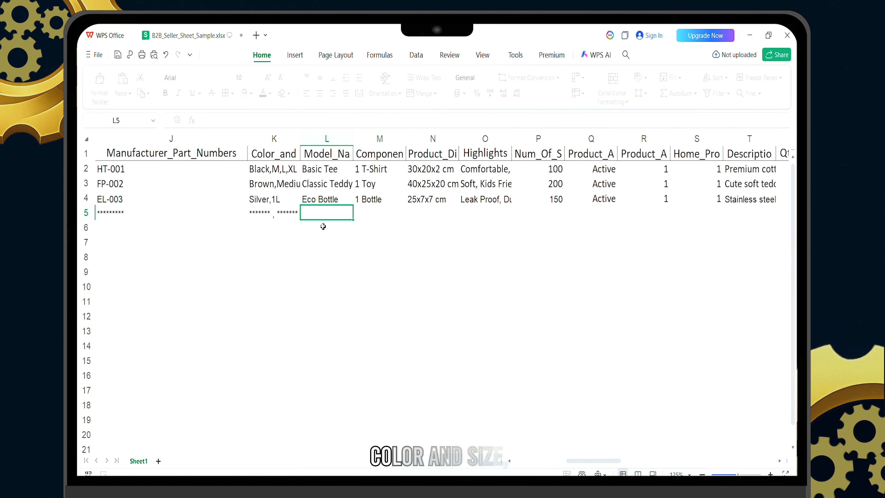
pyautogui.write('**** *********')
pyautogui.click(368, 213)
pyautogui.write('* *********')
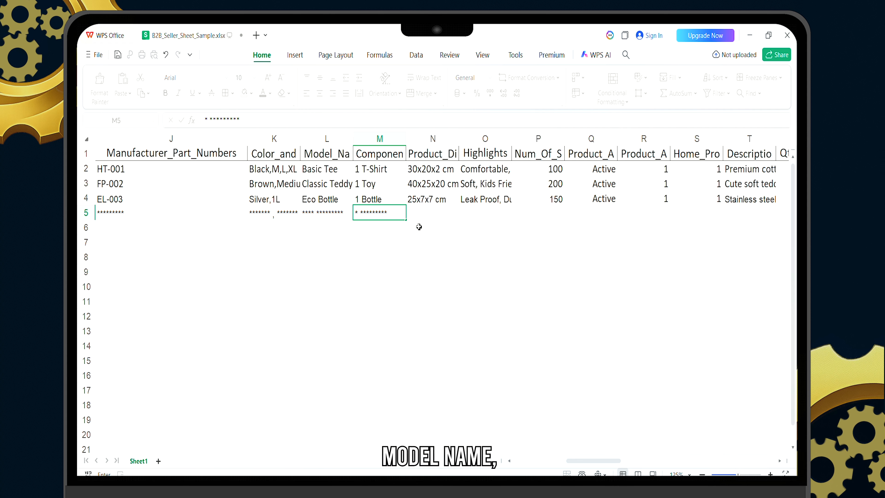
# - Enter asterisk placeholders for the product dimensions and highlights in row 5
pyautogui.click(428, 215)
pyautogui.write('***')
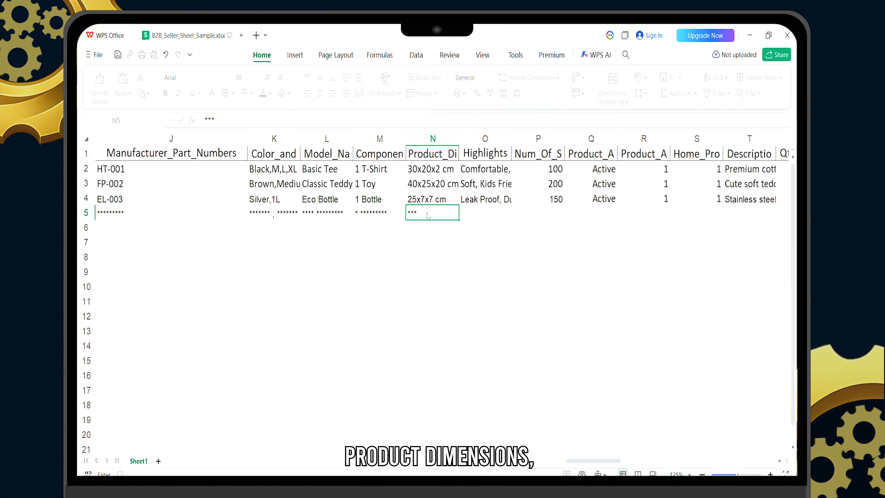
pyautogui.write('* **** *****')
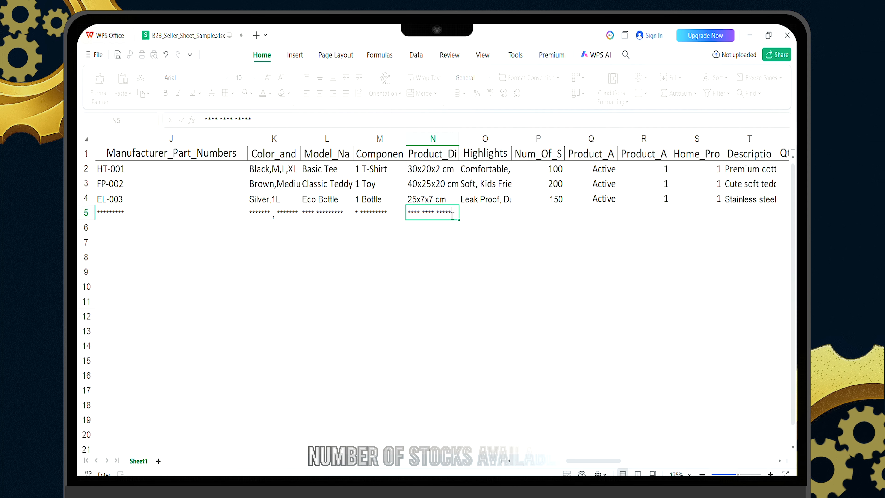
pyautogui.click(485, 216)
pyautogui.write('****** *****, ****')
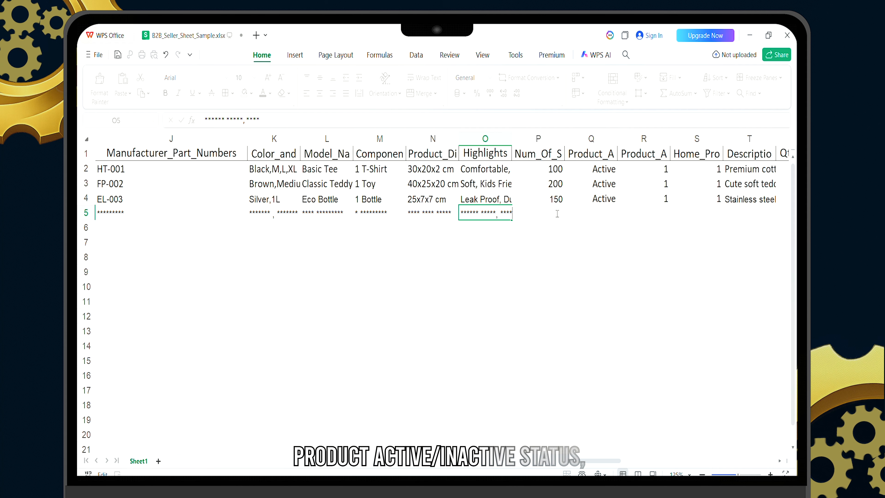
# - Enter asterisk placeholders for the number of stocks and the two Product_A columns (Q and R) in row 5
pyautogui.click(544, 215)
pyautogui.write('**')
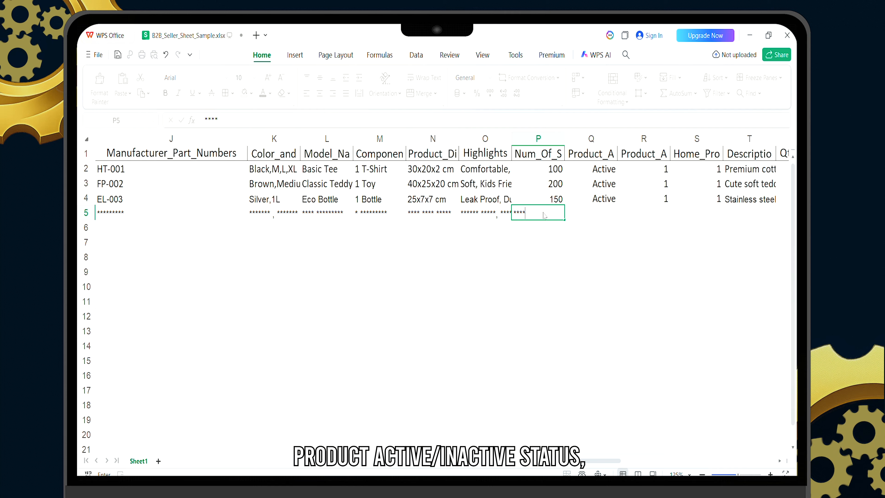
pyautogui.click(570, 212)
pyautogui.write('*******')
pyautogui.click(641, 212)
pyautogui.write('**')
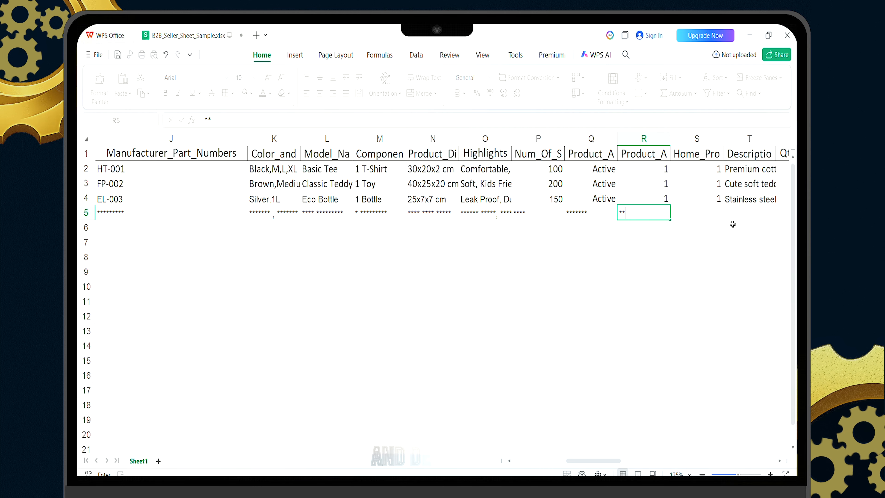
# - Enter asterisk placeholders for the Home_Pro column and the product description in row 5
pyautogui.press('Tab')
pyautogui.write('**')
pyautogui.press('Tab')
pyautogui.write('******')
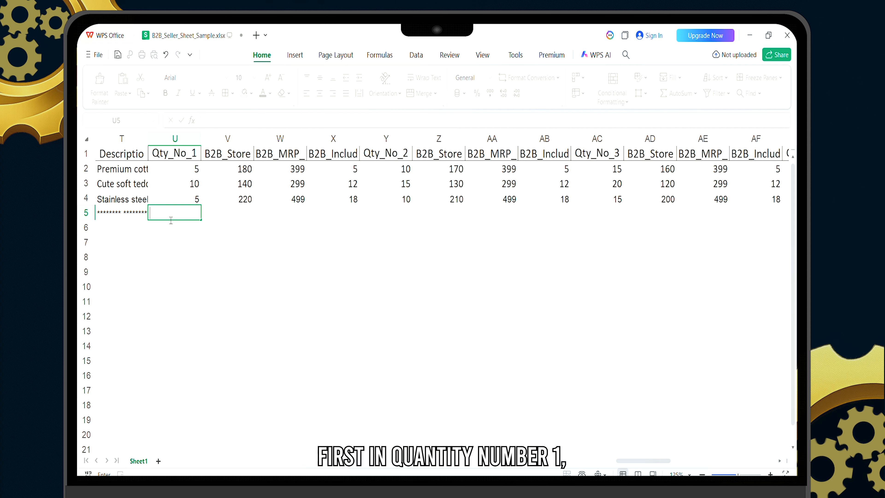
# - In row 5, set the first quantity tier to 5 pieces with a B2B store price of 220 and an MRP of 499
pyautogui.write('5')
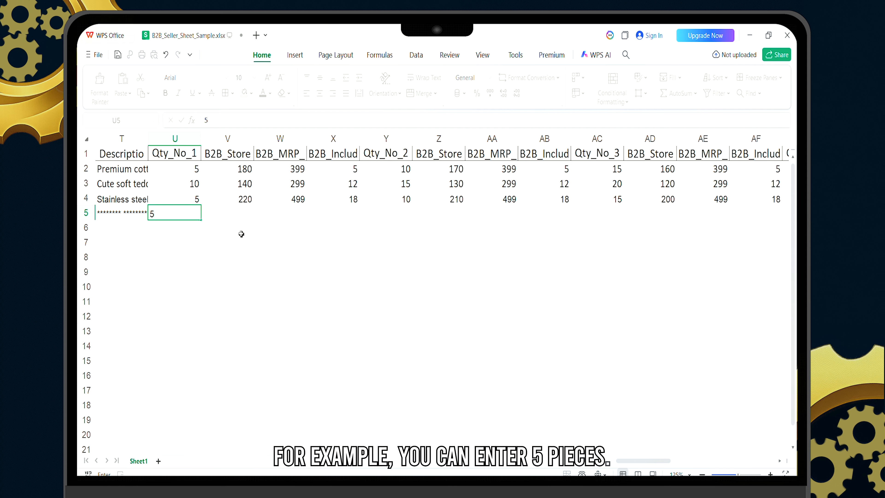
pyautogui.press('Tab')
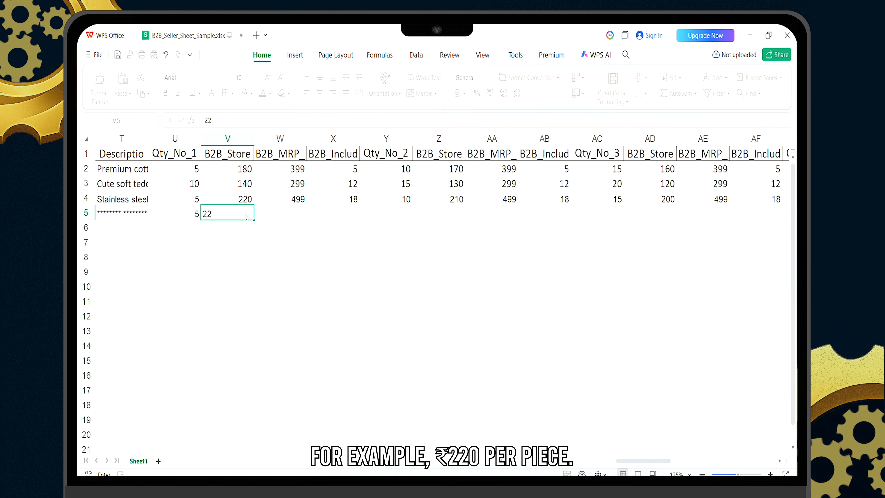
pyautogui.write('0')
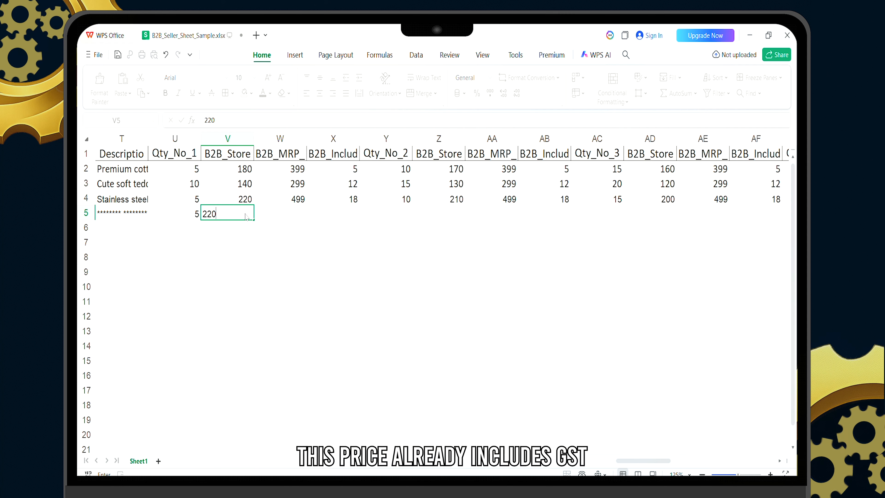
pyautogui.click(299, 219)
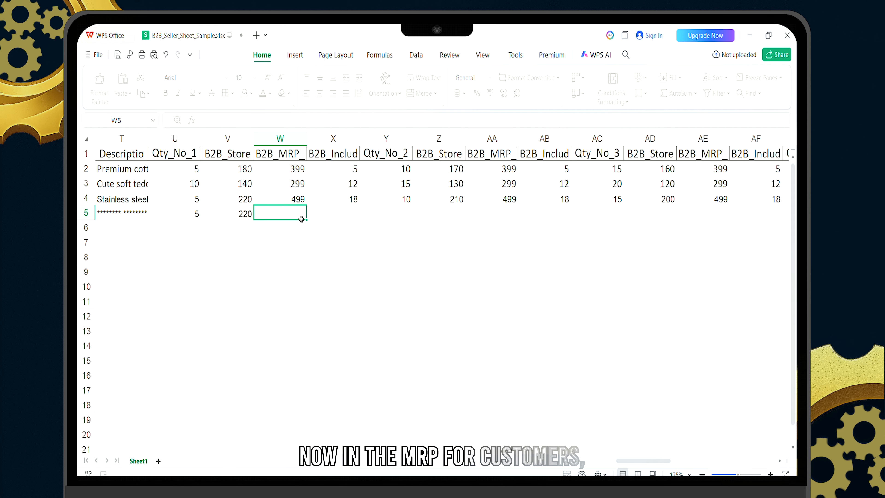
pyautogui.write('4')
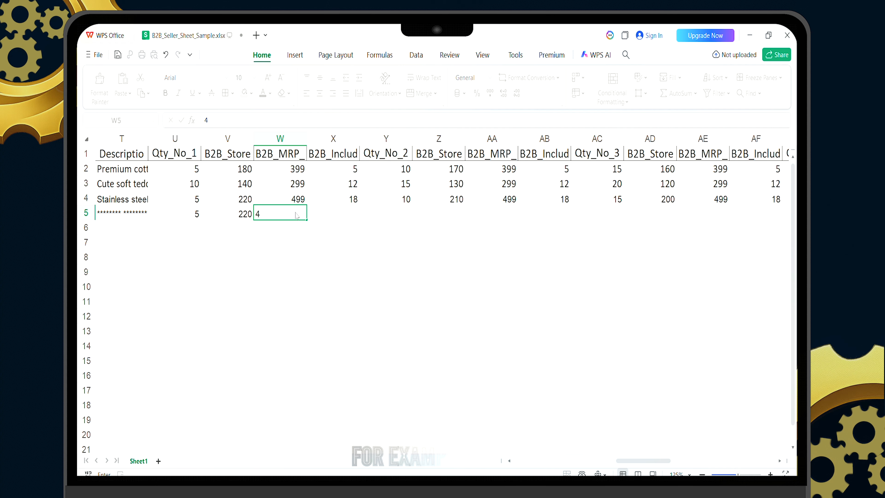
pyautogui.write('99')
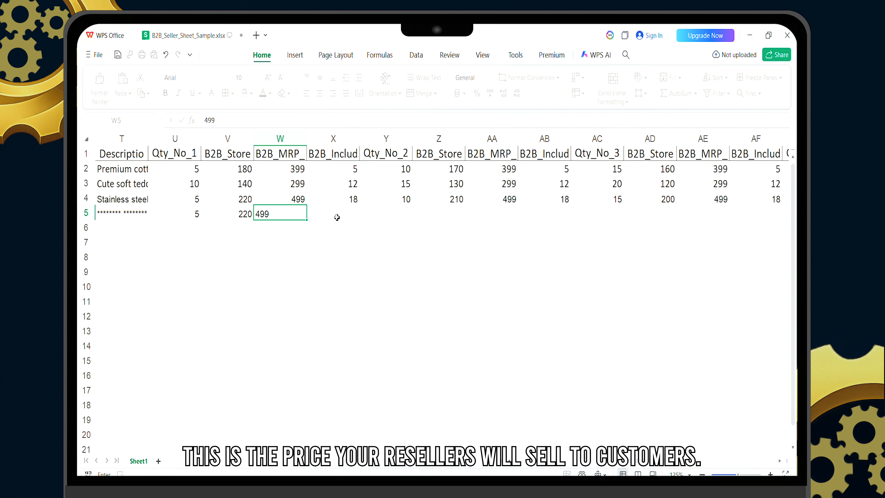
# - Set the included GST percentage of the first quantity tier in row 5 to 18
pyautogui.click(350, 220)
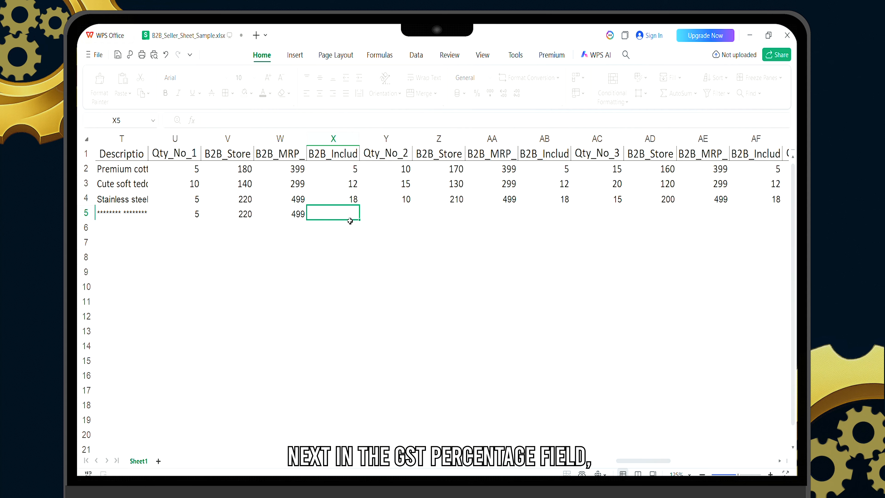
pyautogui.write('5')
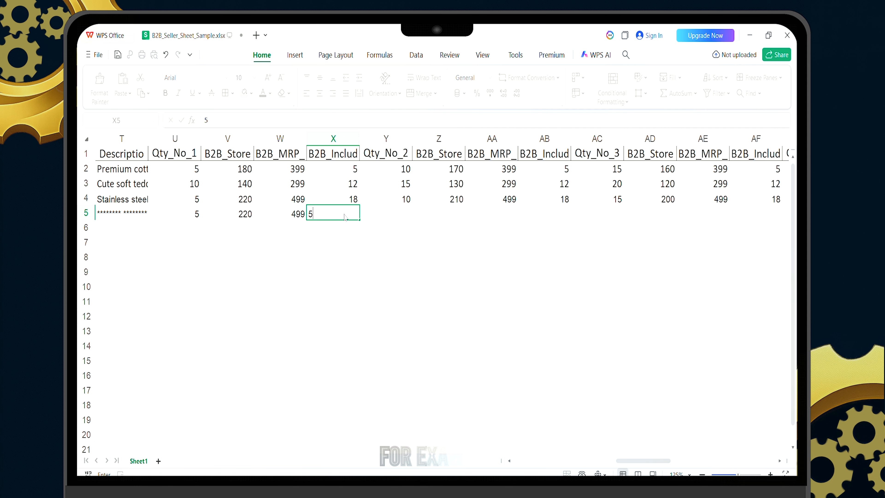
pyautogui.press('BackSpace')
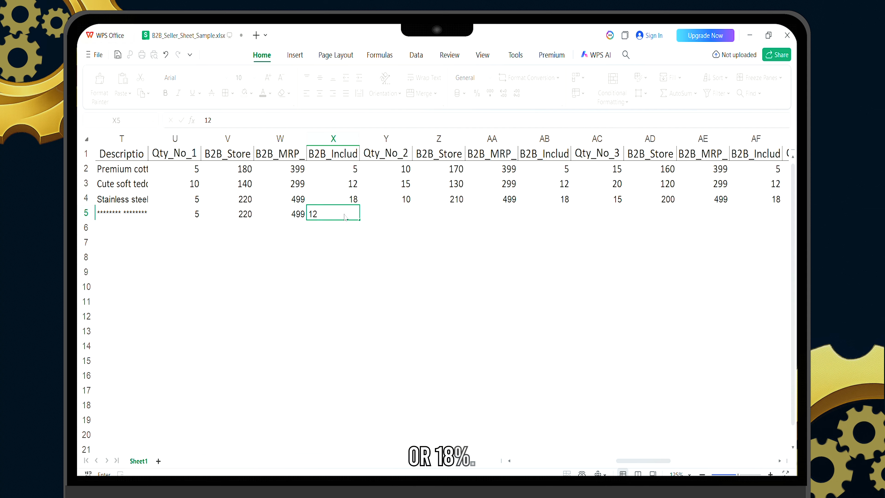
pyautogui.write('18')
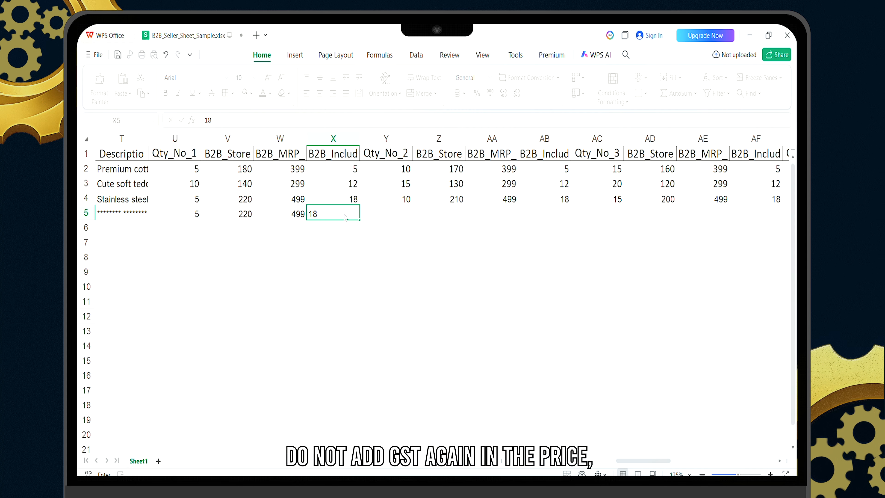
pyautogui.press('Tab')
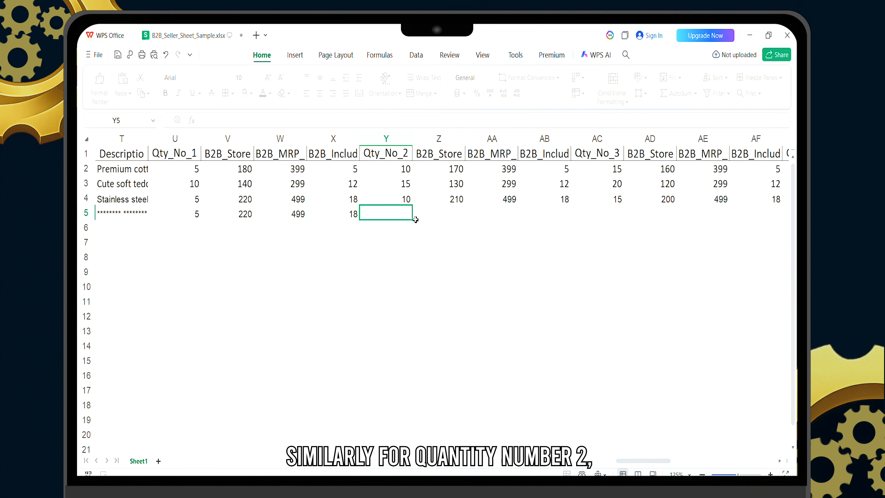
# - In row 5, set the second quantity tier to 10 pieces with a B2B store price of 210 and an MRP of 499
pyautogui.write('10')
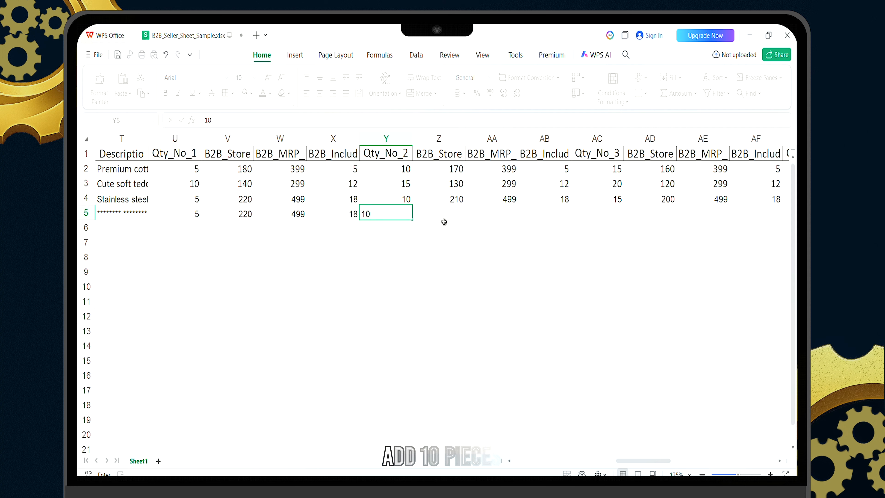
pyautogui.click(454, 222)
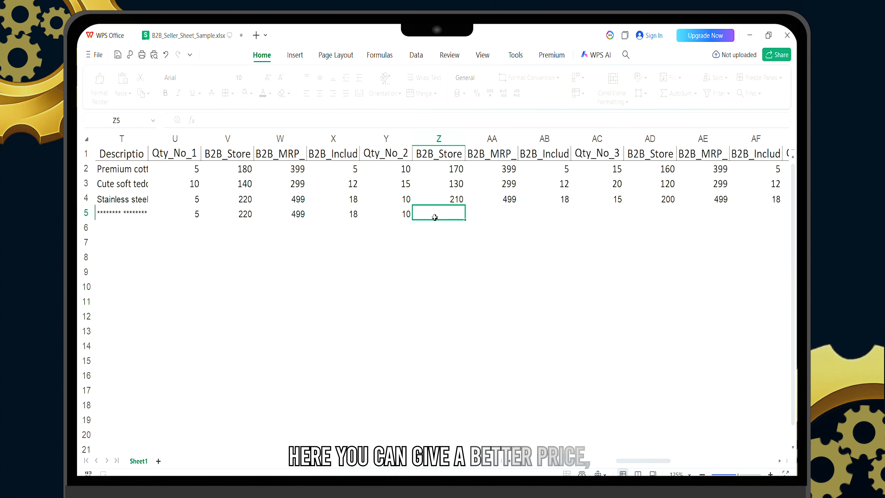
pyautogui.write('210')
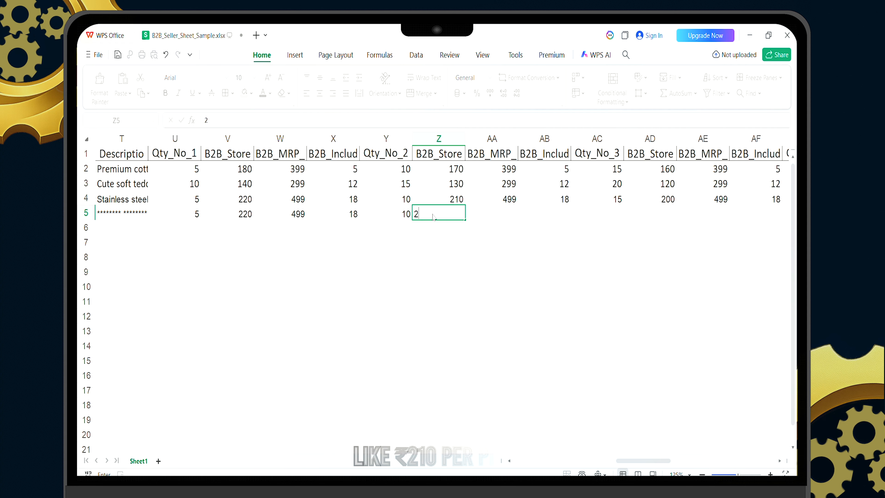
pyautogui.click(504, 224)
pyautogui.write('499')
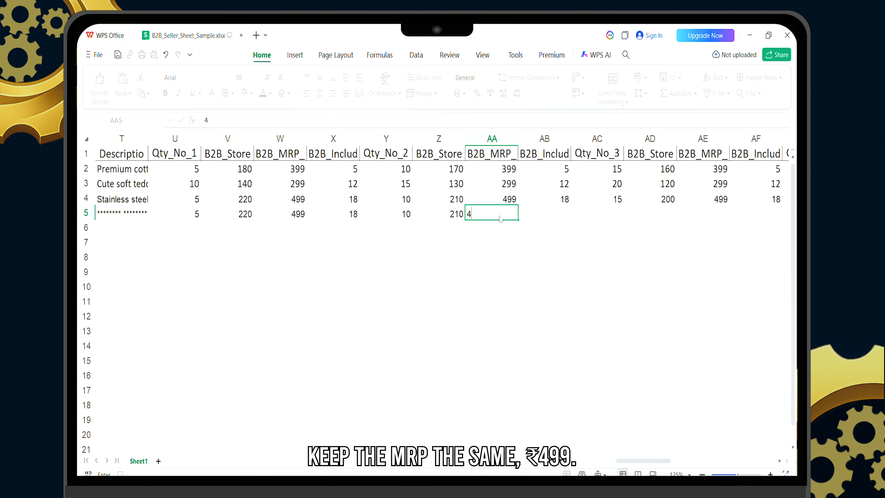
# - In row 5, set the included GST percentage of the second quantity tier to 18
pyautogui.click(544, 219)
pyautogui.write('1')
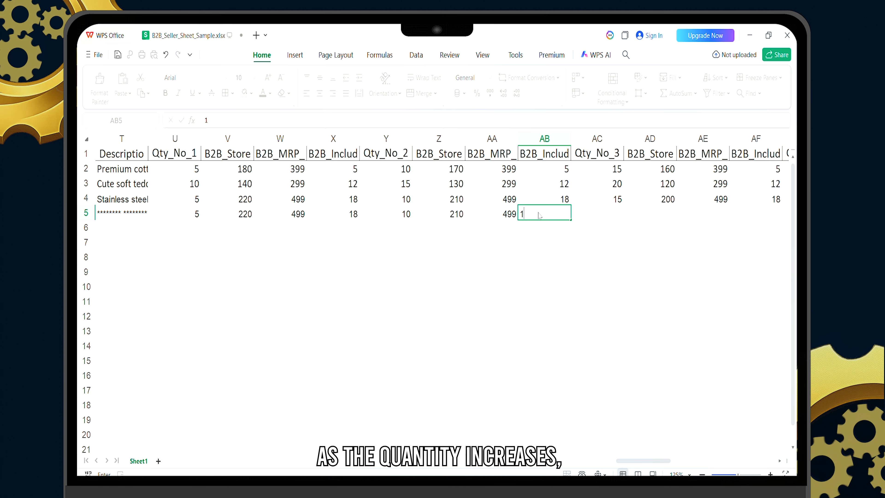
pyautogui.write('8')
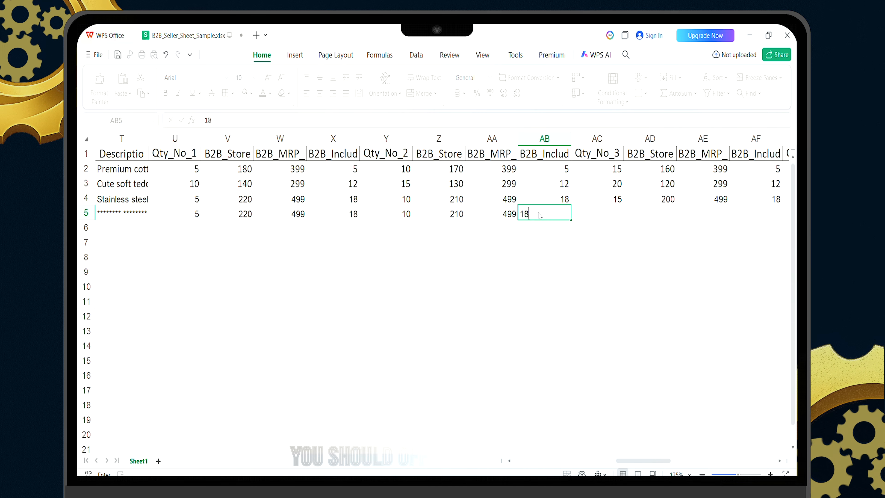
# - In row 5, set the third quantity tier to 15 pieces with a B2B store price of 200 and an MRP of 499
pyautogui.click(614, 222)
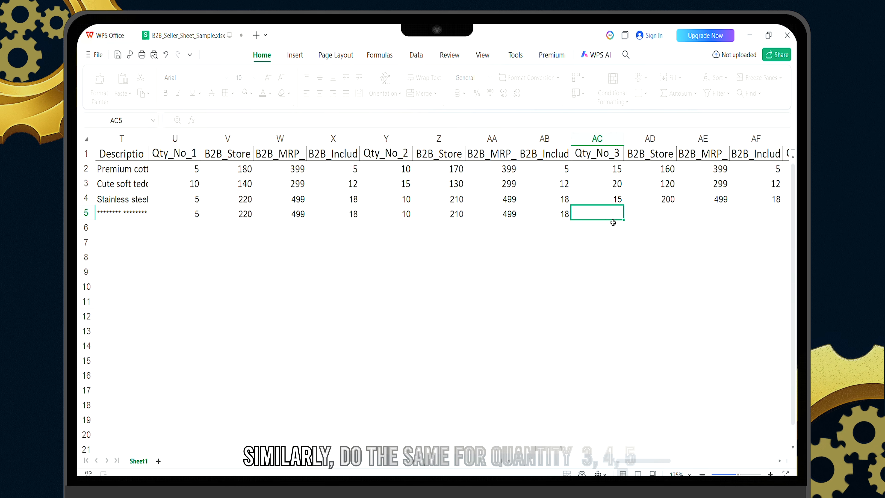
pyautogui.write('15')
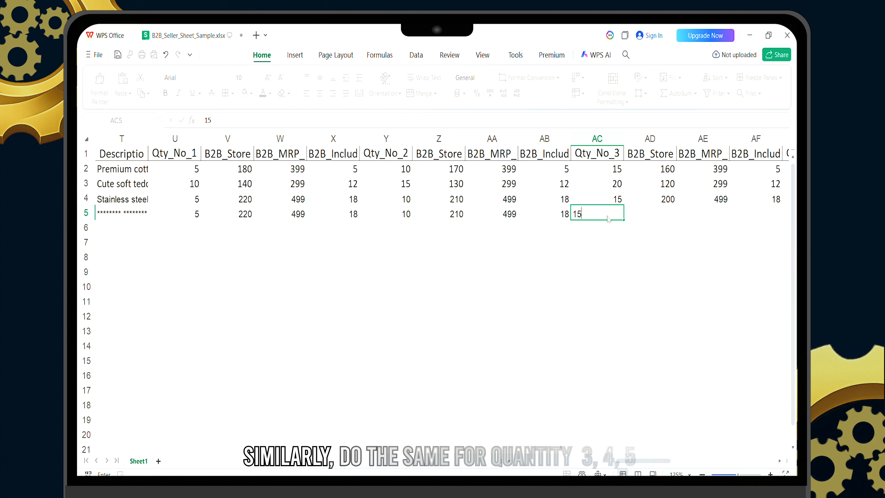
pyautogui.press('Tab')
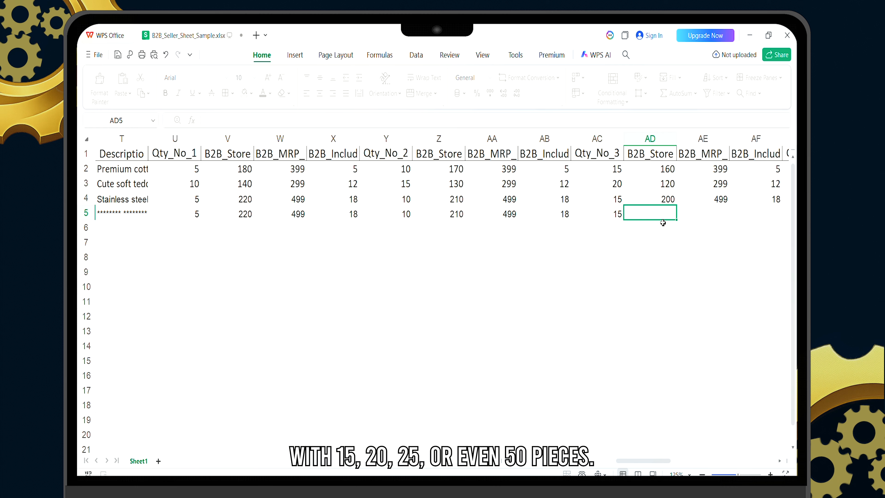
pyautogui.write('200')
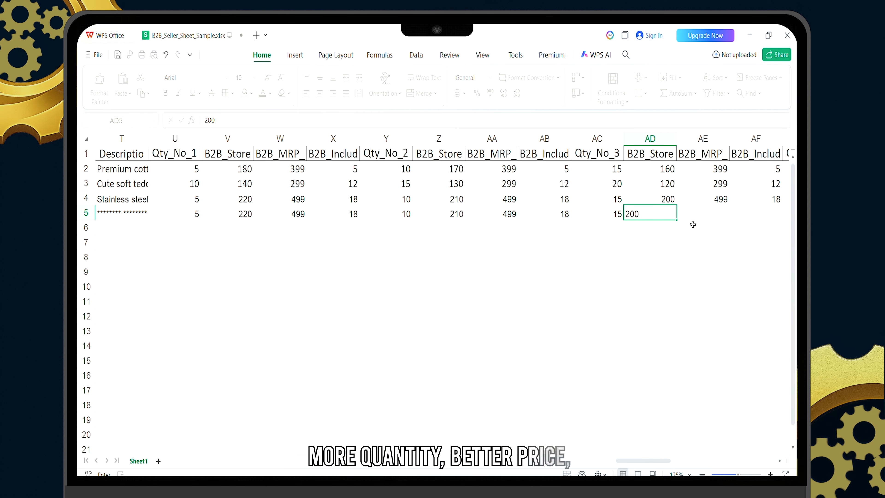
pyautogui.press('Tab')
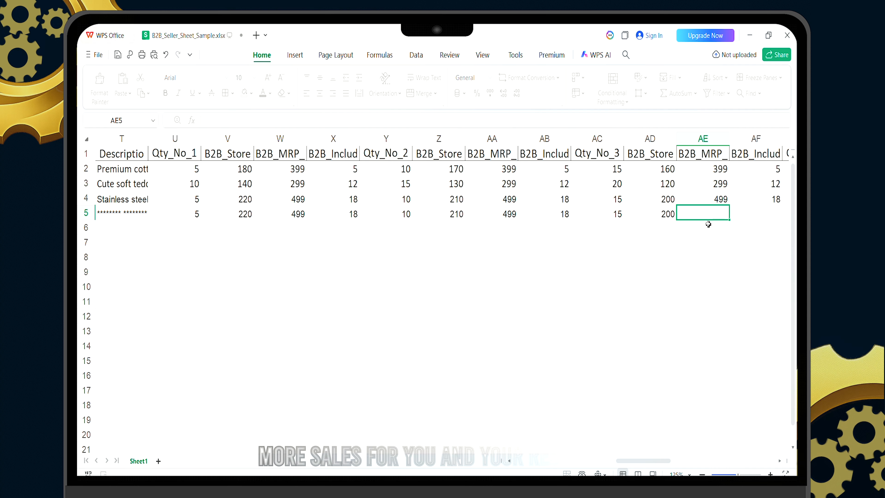
pyautogui.write('499')
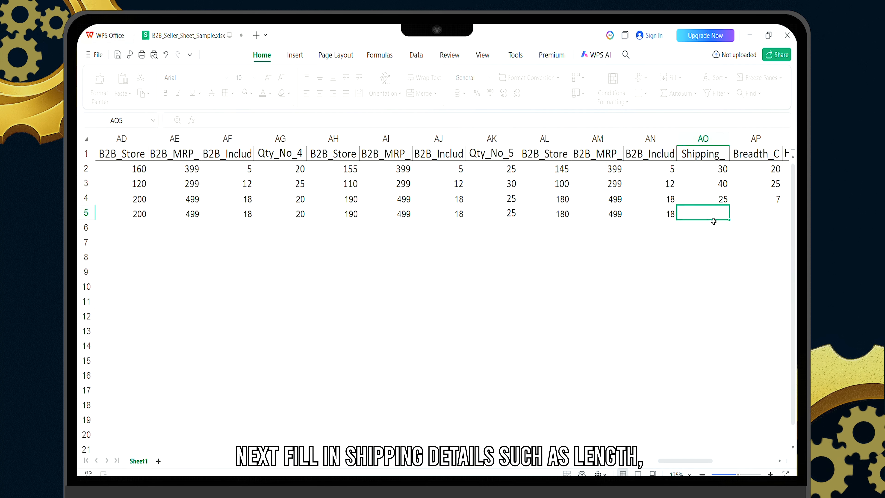
# - Enter the row 5 shipping details: length 25 cm, breadth 7 cm, height 7 cm and weight 0.5 kg
pyautogui.write('25')
pyautogui.press('Tab')
pyautogui.click(780, 460)
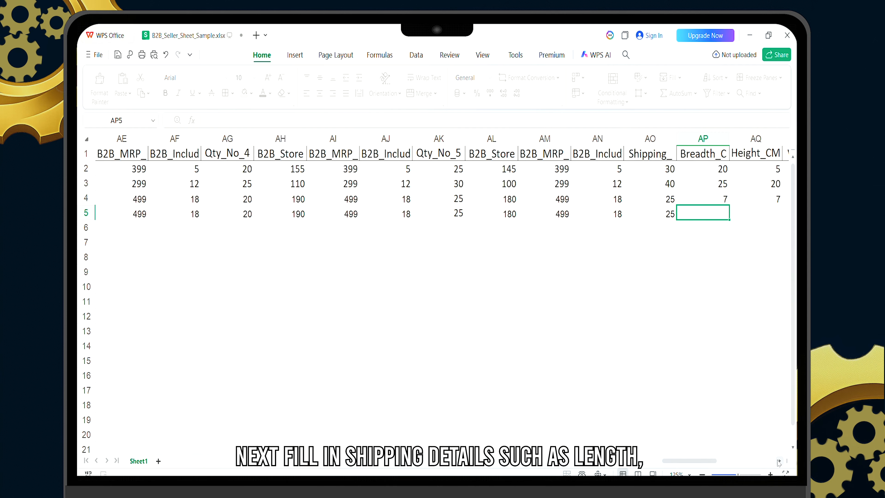
pyautogui.click(780, 461)
pyautogui.write('7')
pyautogui.press('Tab')
pyautogui.write('7')
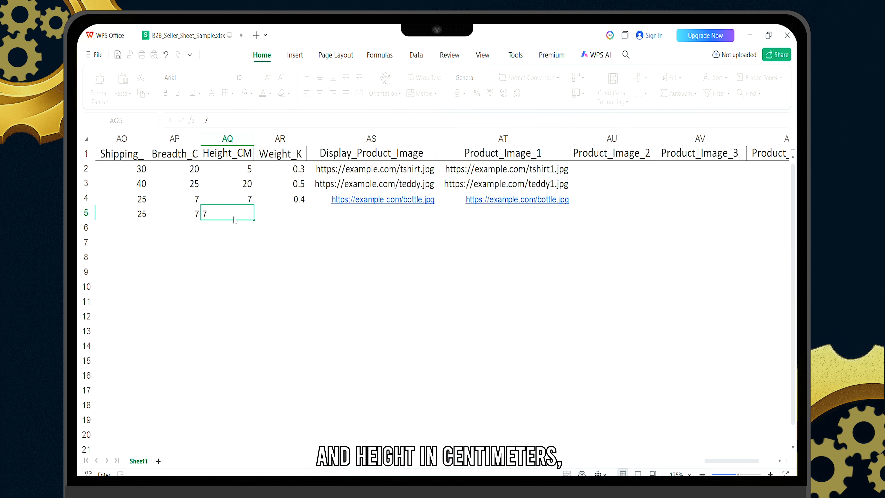
pyautogui.press('Tab')
pyautogui.write('0.5')
pyautogui.press('Tab')
# - Copy the bottle.jpg image URL from row 4 into the Display_Product_Image and Product_Image_1 cells of row 5
pyautogui.doubleClick(358, 186)
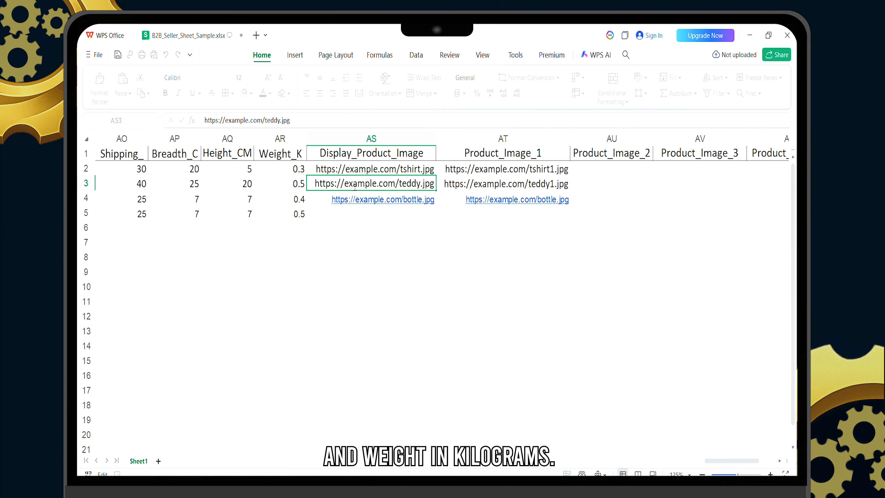
pyautogui.moveTo(315, 186); pyautogui.dragTo(436, 190)
pyautogui.doubleClick(336, 202)
pyautogui.moveTo(331, 201); pyautogui.dragTo(435, 201)
pyautogui.hotkey('ctrl', 'c')
pyautogui.click(381, 219)
pyautogui.hotkey('ctrl', 'v')
pyautogui.click(464, 217)
pyautogui.hotkey('ctrl', 'v')
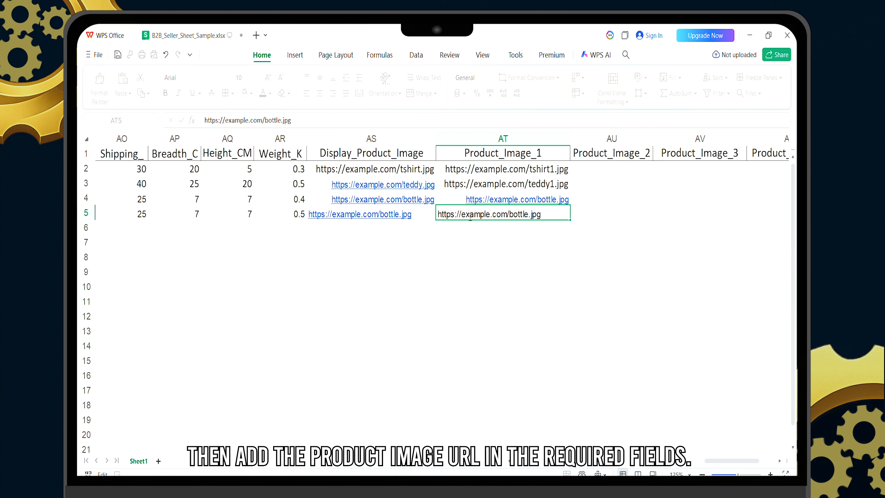
pyautogui.click(538, 254)
pyautogui.click(603, 213)
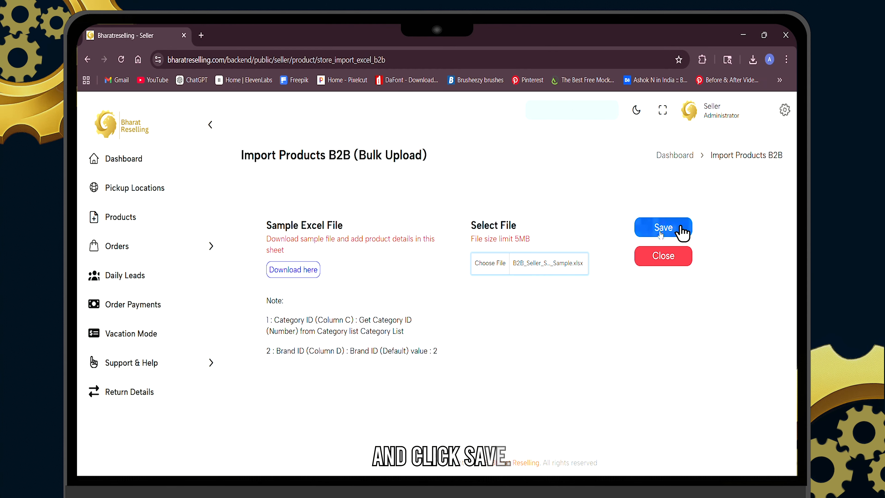
# - In the Bharat Reselling seller panel, save the B2B import of the selected sample sheet and review the products list
pyautogui.click(678, 230)
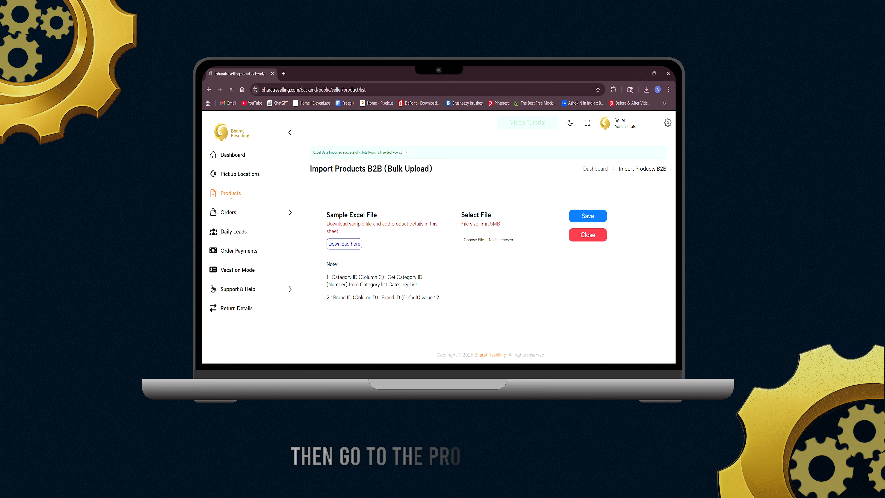
pyautogui.click(120, 217)
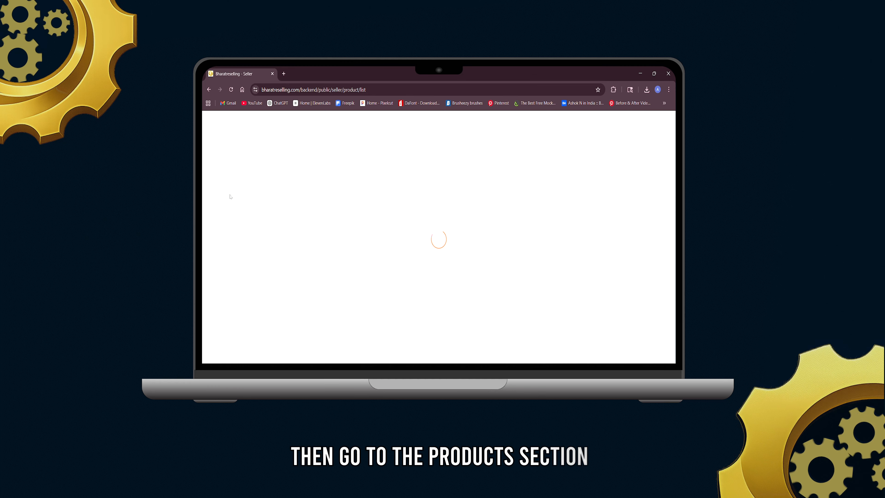
pyautogui.scroll(-3, 355, 247)
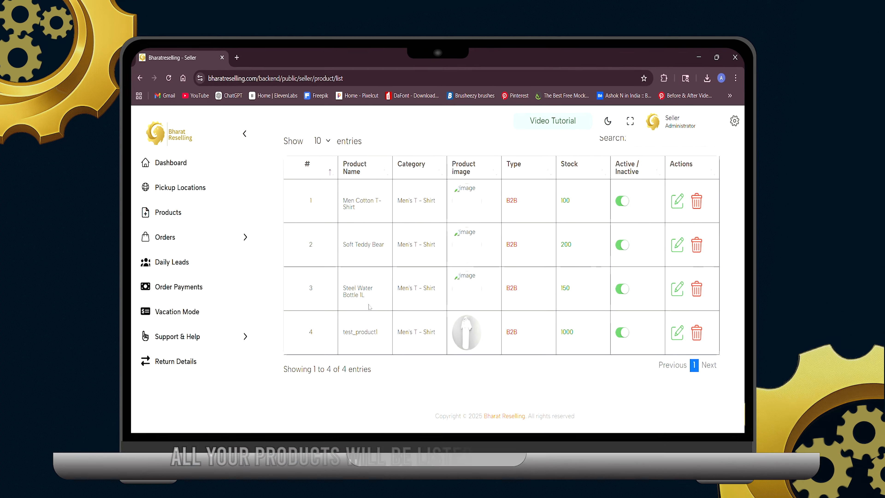
pyautogui.scroll(3, 358, 328)
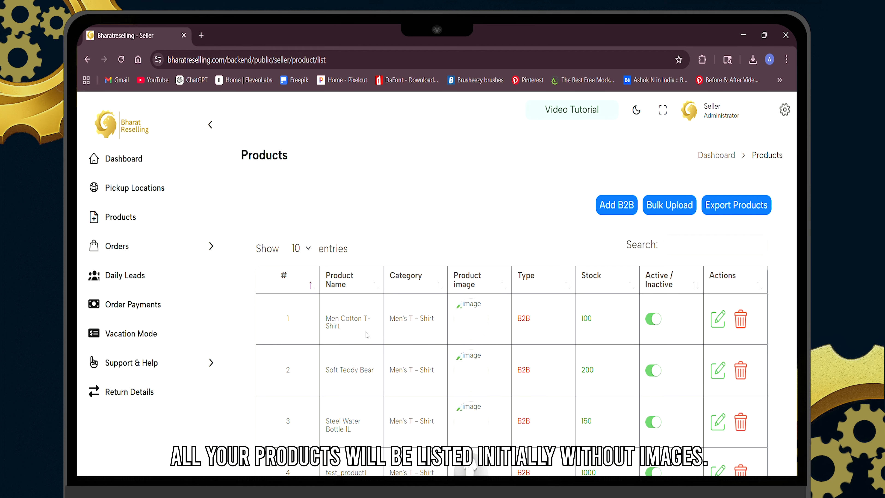
pyautogui.scroll(-3, 504, 322)
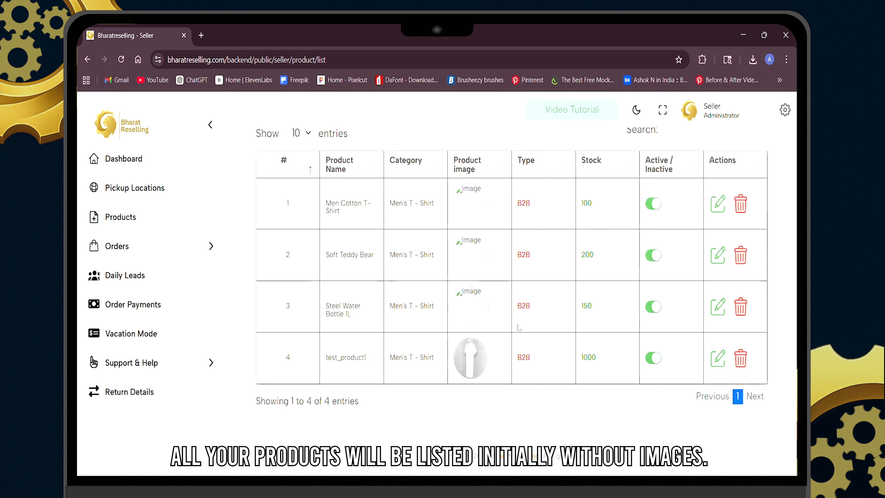
# - Edit the Men Cotton T-Shirt product, choose Untitled-65.webp as its display image and open the file selection for its product images
pyautogui.click(718, 204)
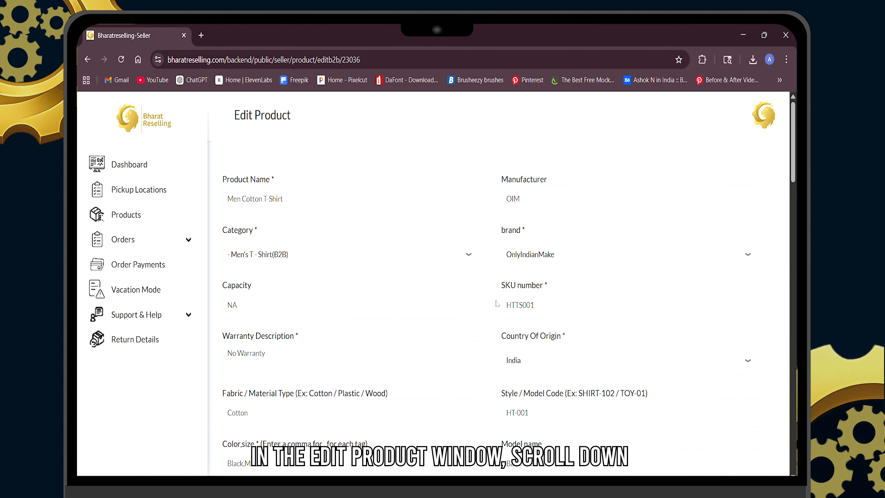
pyautogui.scroll(-15, 494, 317)
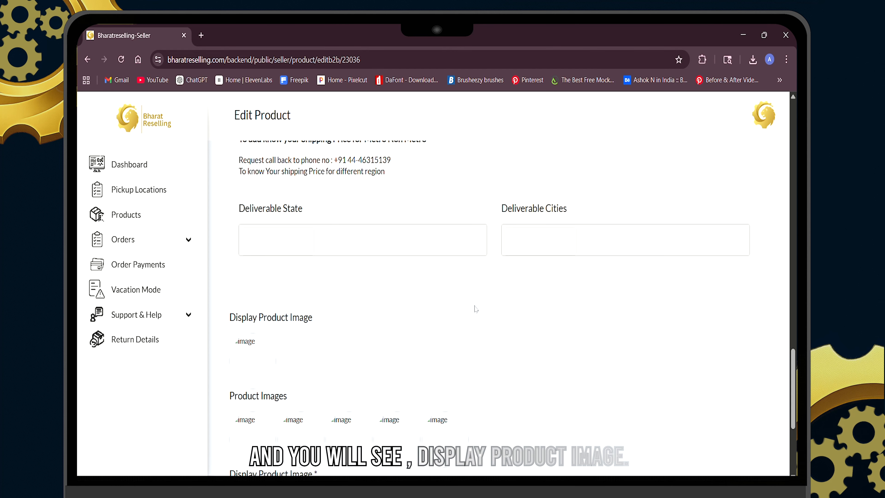
pyautogui.scroll(-5, 332, 322)
pyautogui.scroll(-2, 291, 301)
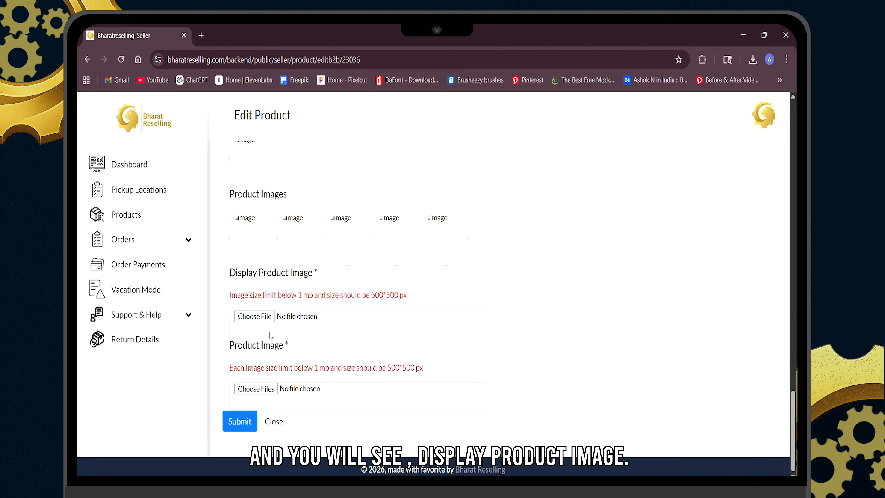
pyautogui.click(269, 320)
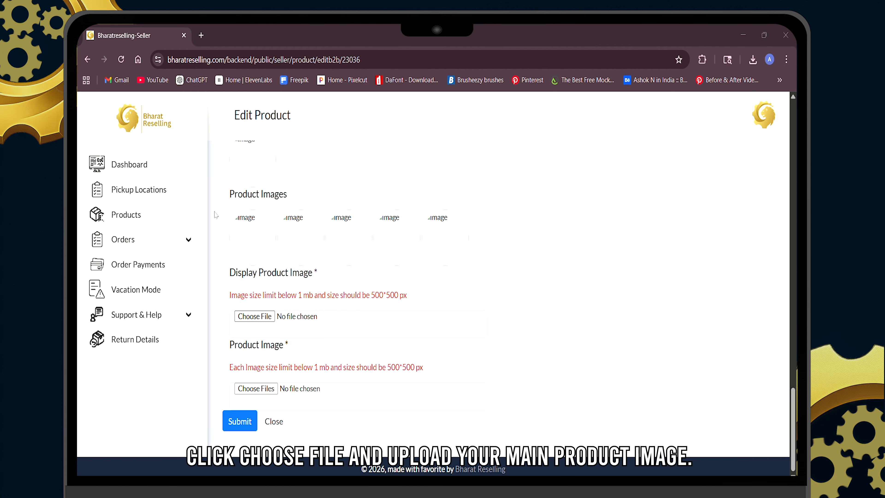
pyautogui.click(407, 389)
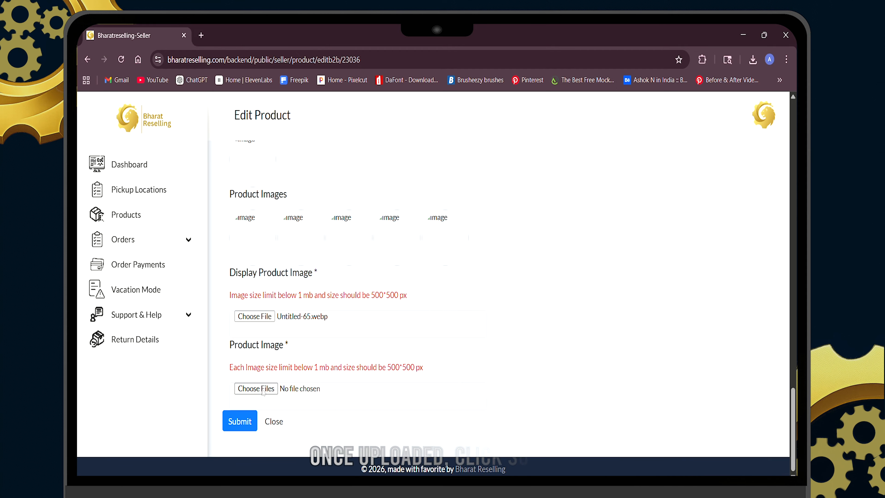
pyautogui.click(281, 387)
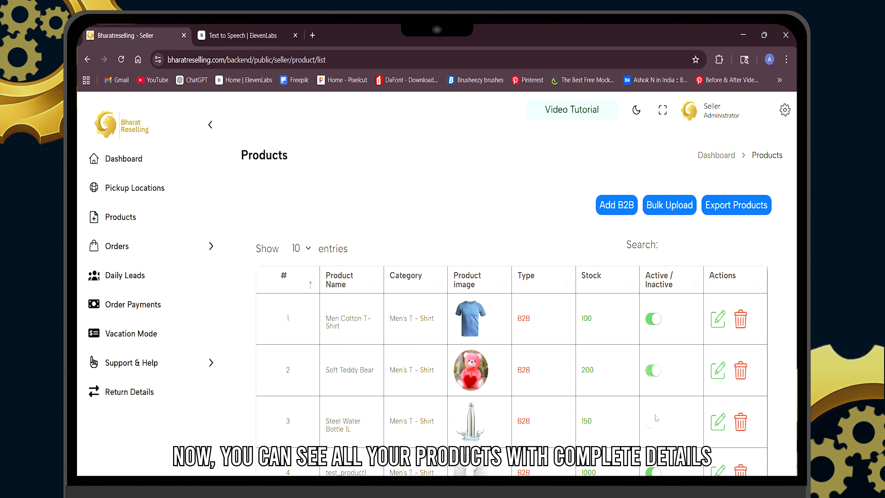
# - Review the images and details in the products list and search the list for "steel"
pyautogui.scroll(-3, 286, 188)
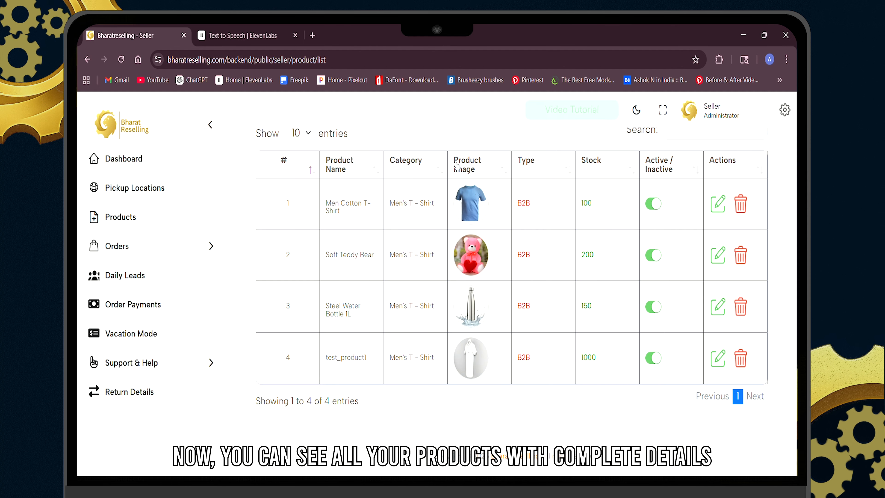
pyautogui.scroll(3, 457, 166)
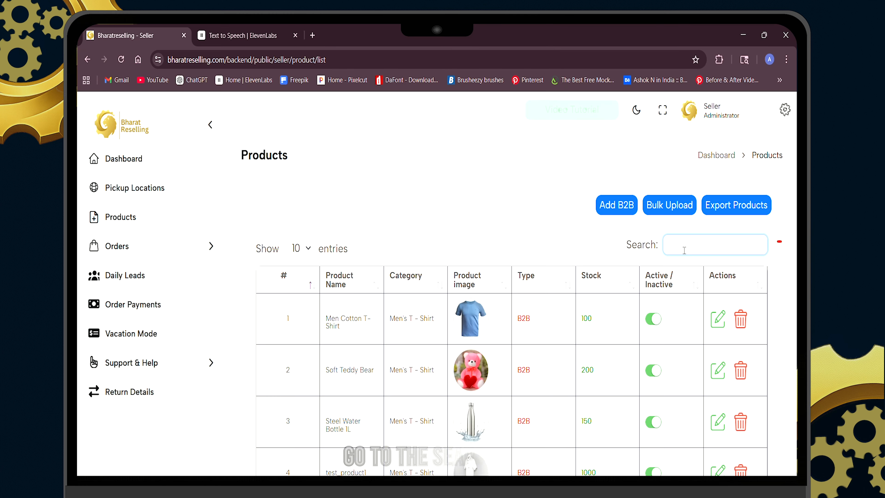
pyautogui.write('steel')
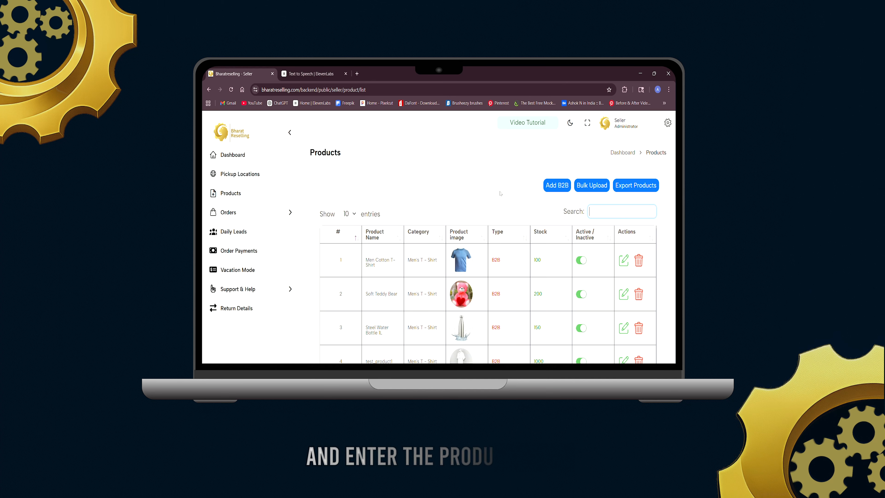
pyautogui.scroll(-3, 494, 257)
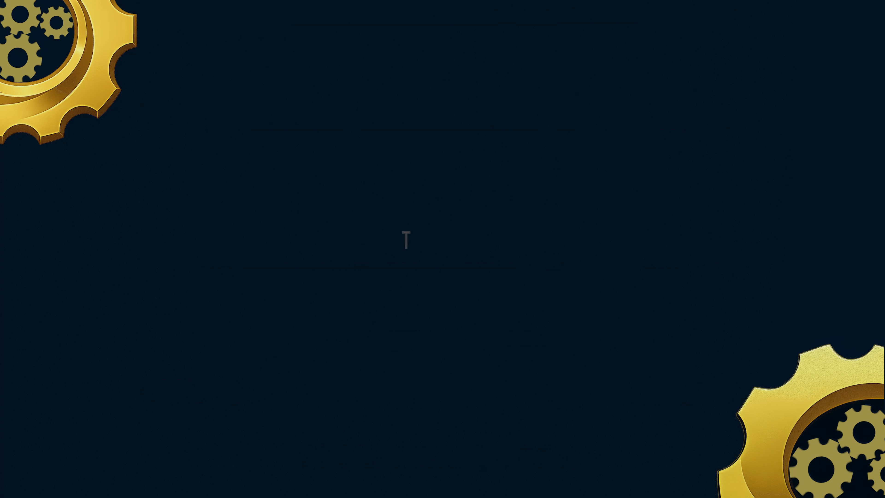